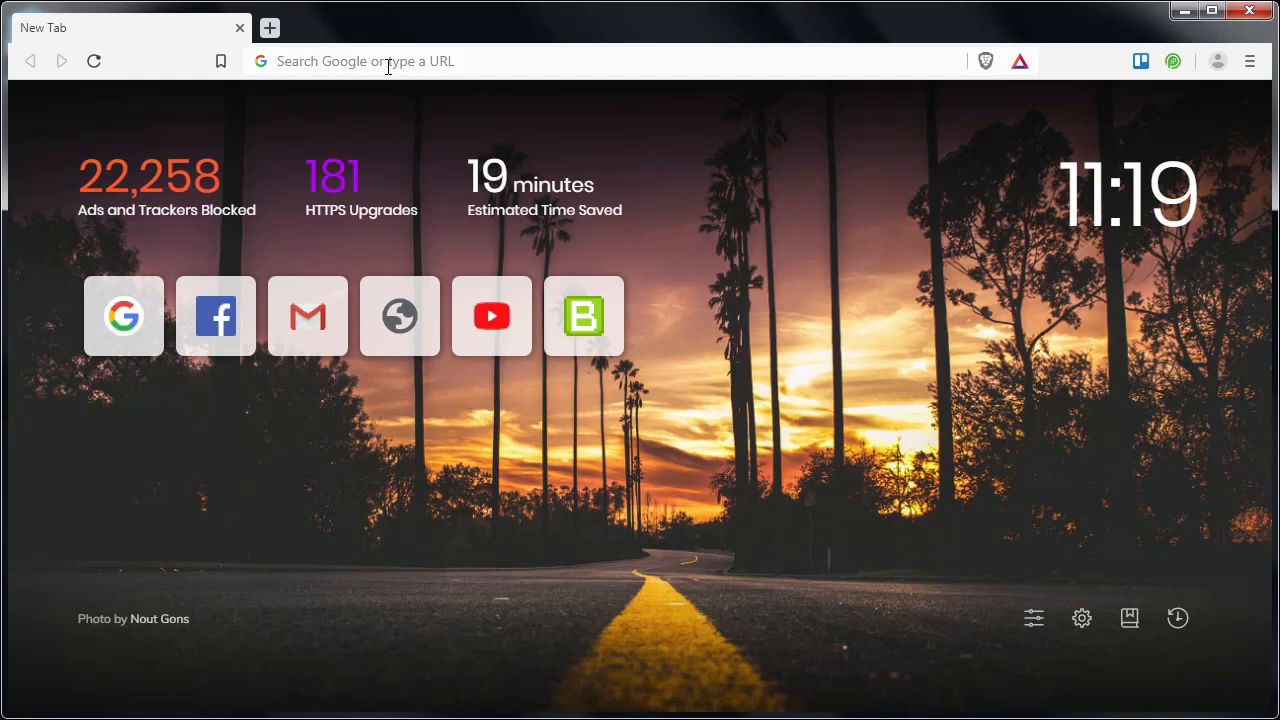
Step: Open the router's web administration page at 192.168.1.1
left_click(388, 63)
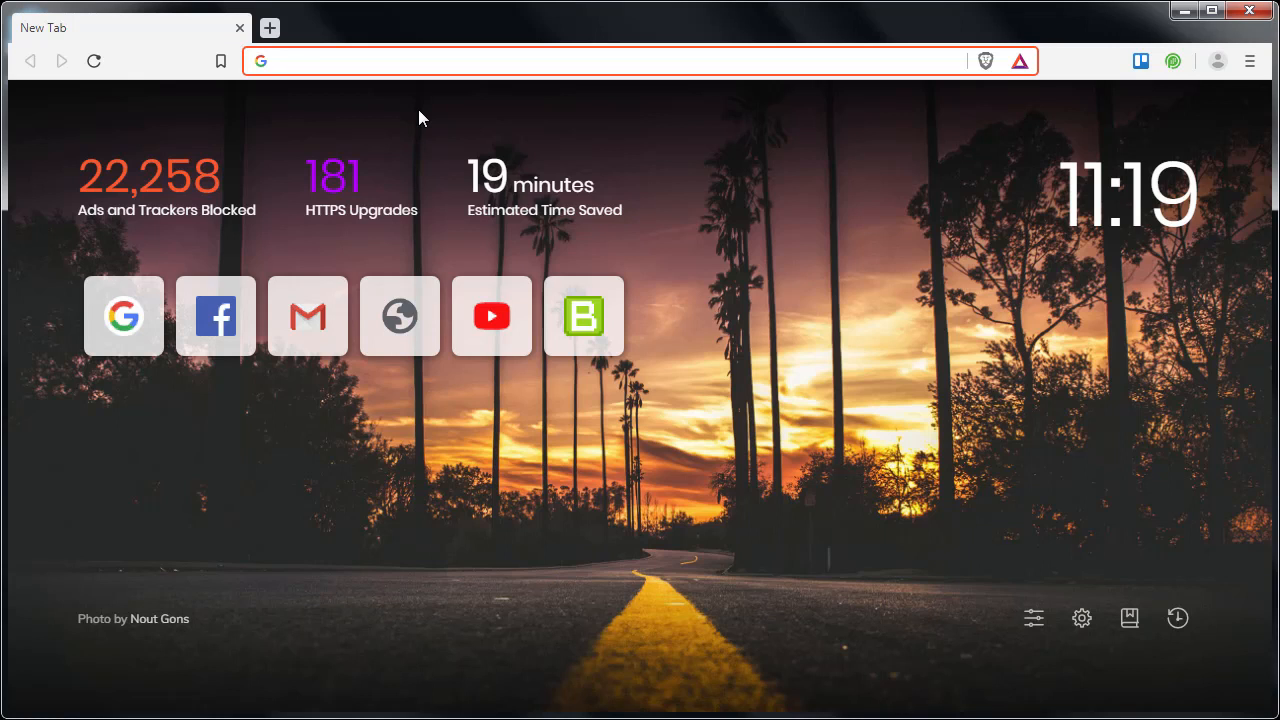
type("192.168")
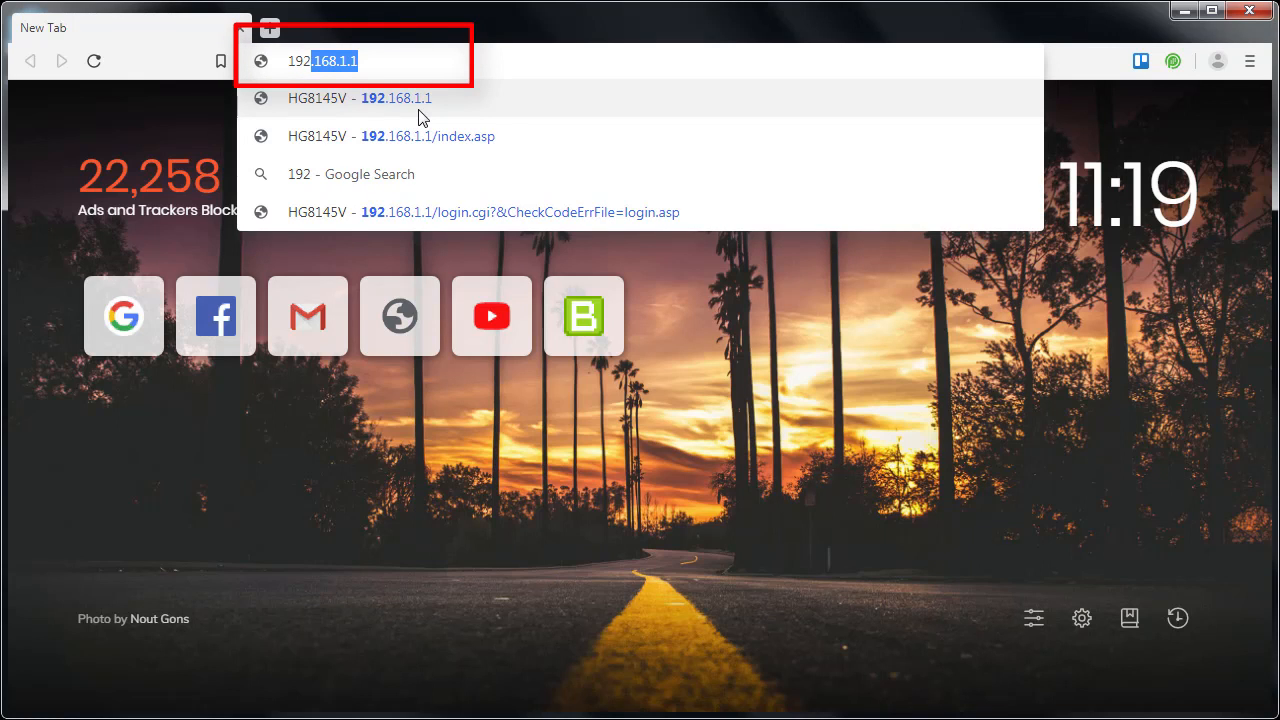
type(".1.1")
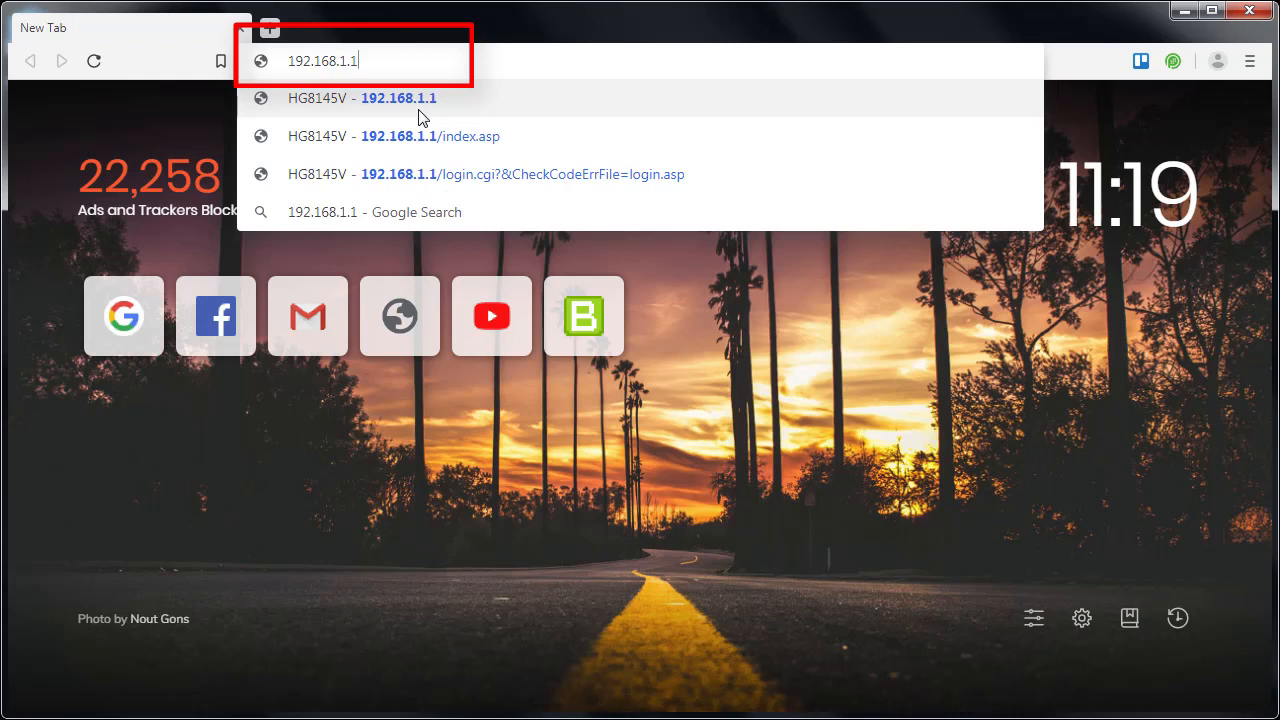
key("Return")
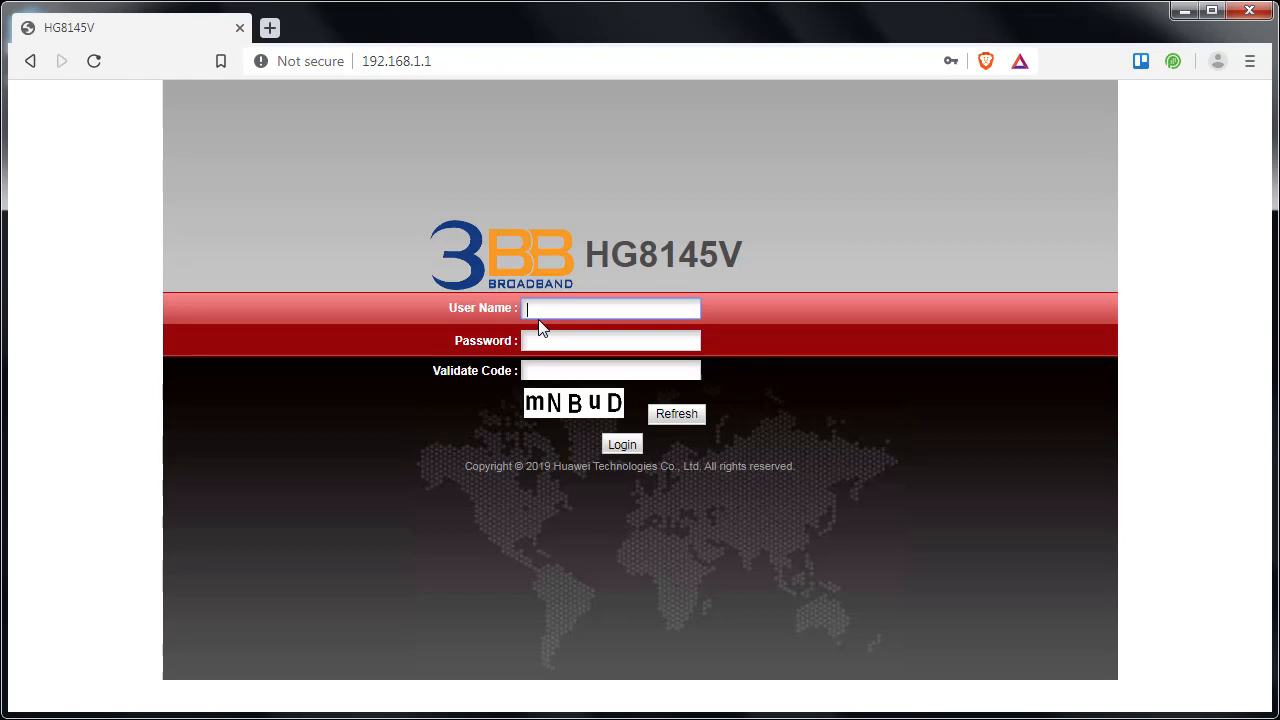
Step: Log in to the router as admin with the saved account password and the displayed validation code
type("admin")
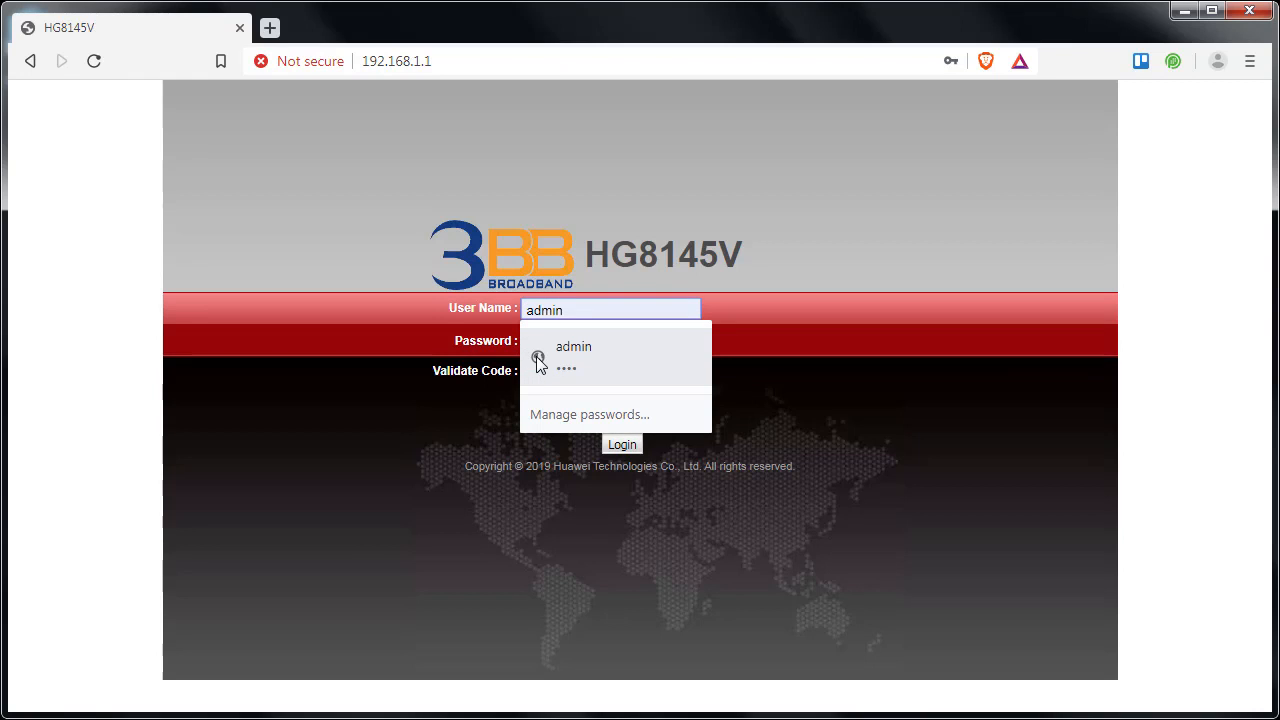
left_click(538, 362)
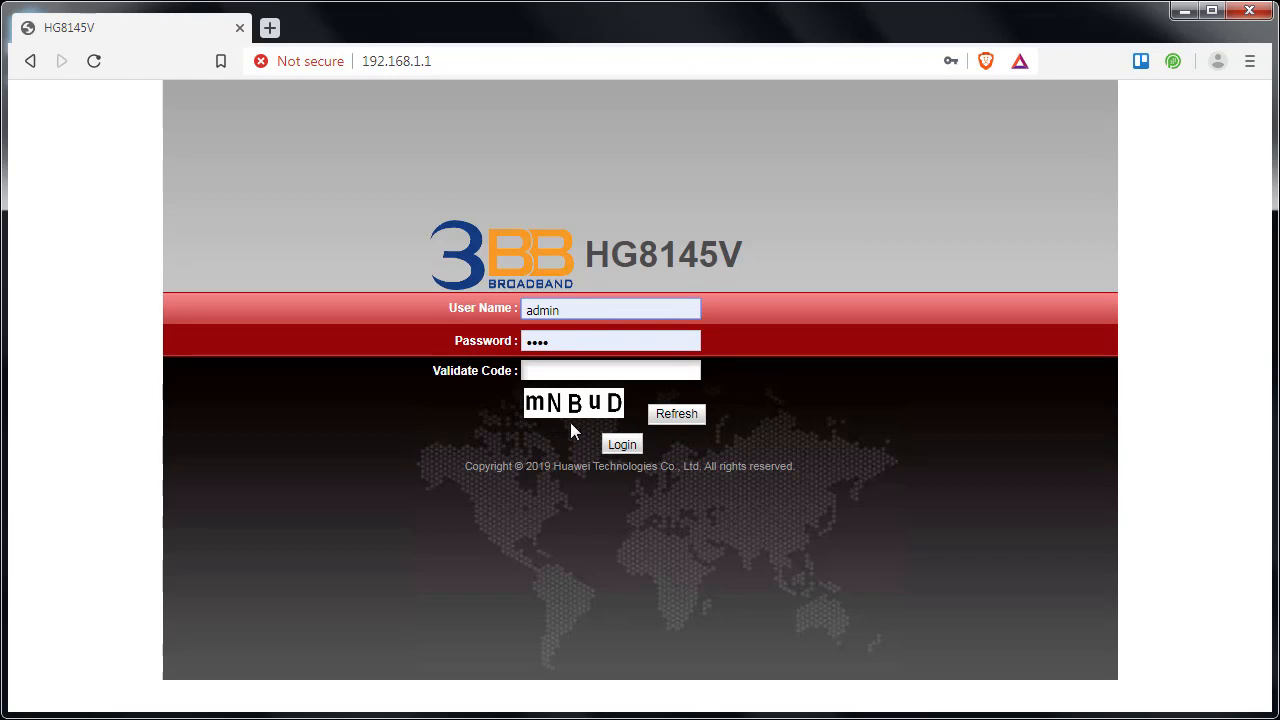
left_click(527, 371)
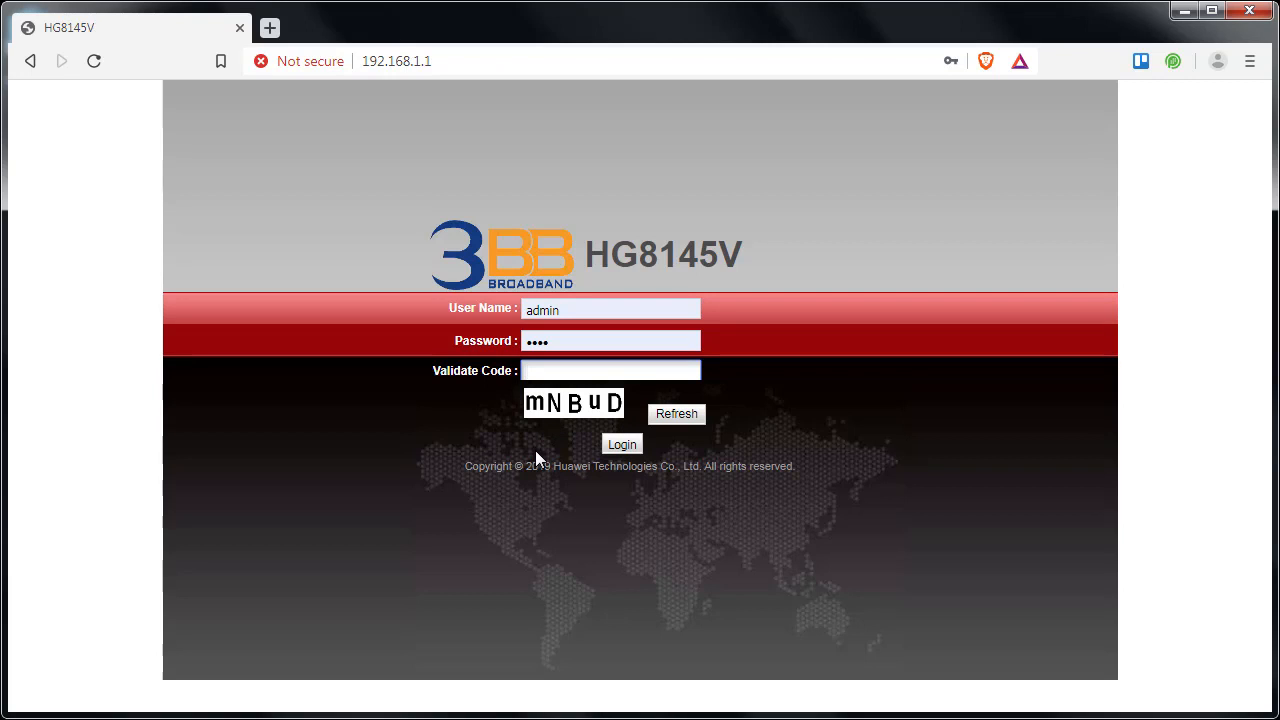
type("mNBuD")
left_click(615, 444)
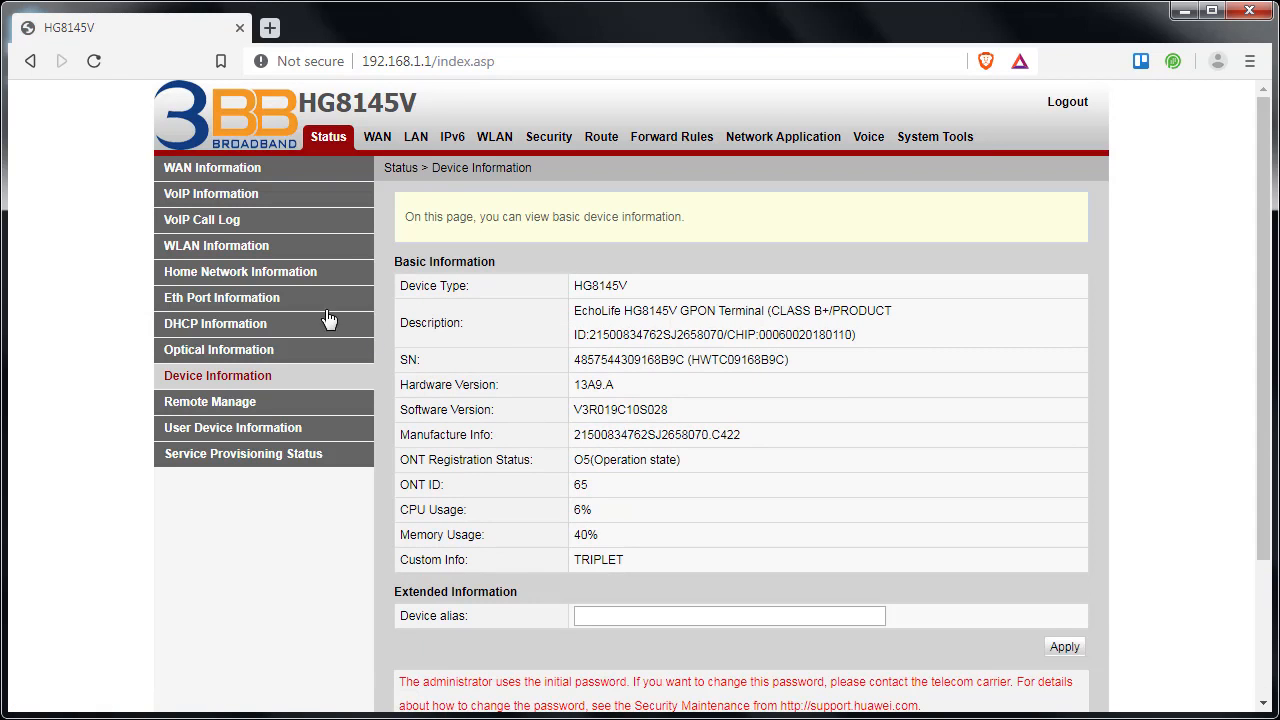
Step: View the router's WLAN information for the 2.4 GHz network and for the 5 GHz network to check their SSID indexes
left_click(184, 254)
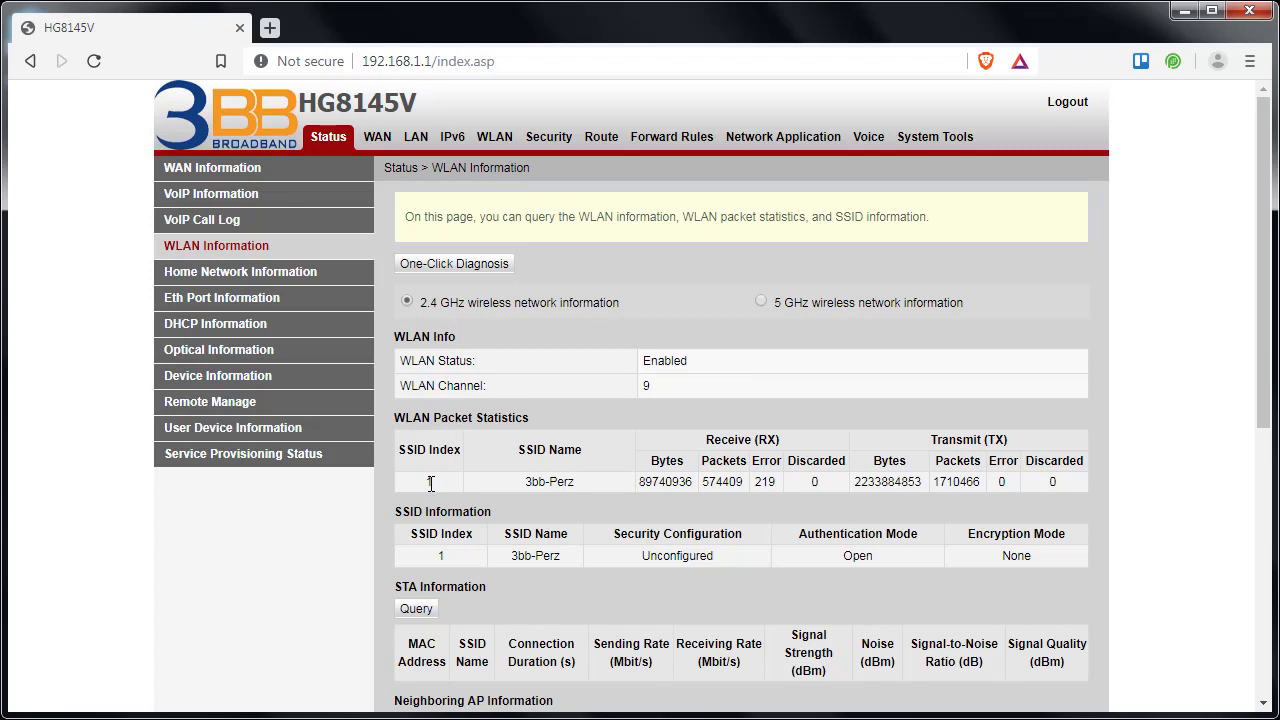
left_click(761, 302)
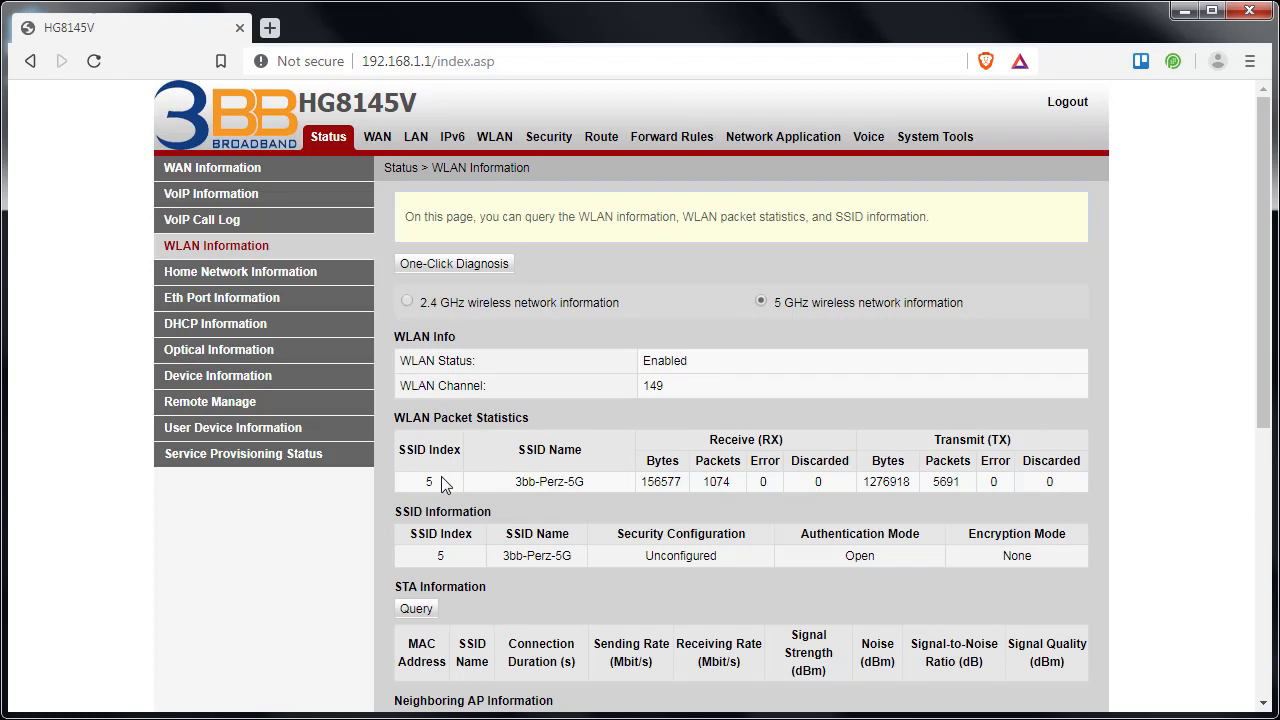
left_click(228, 437)
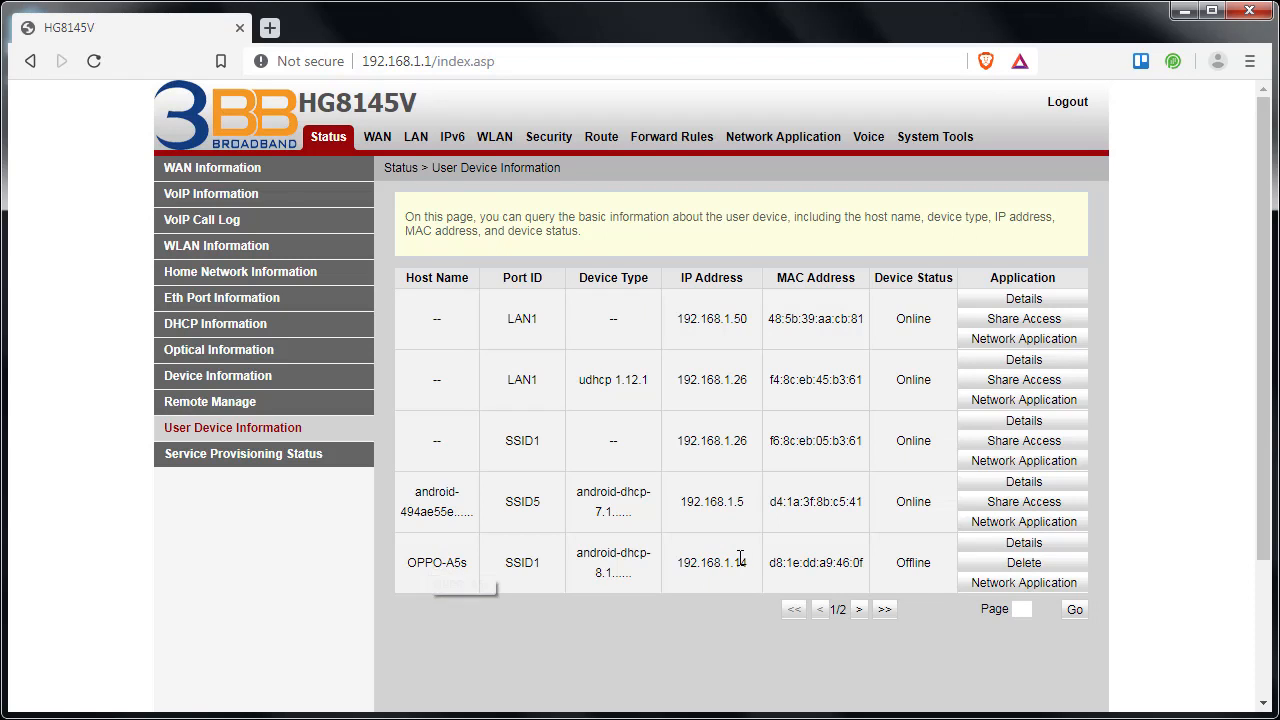
left_click_drag(770, 562, 866, 562)
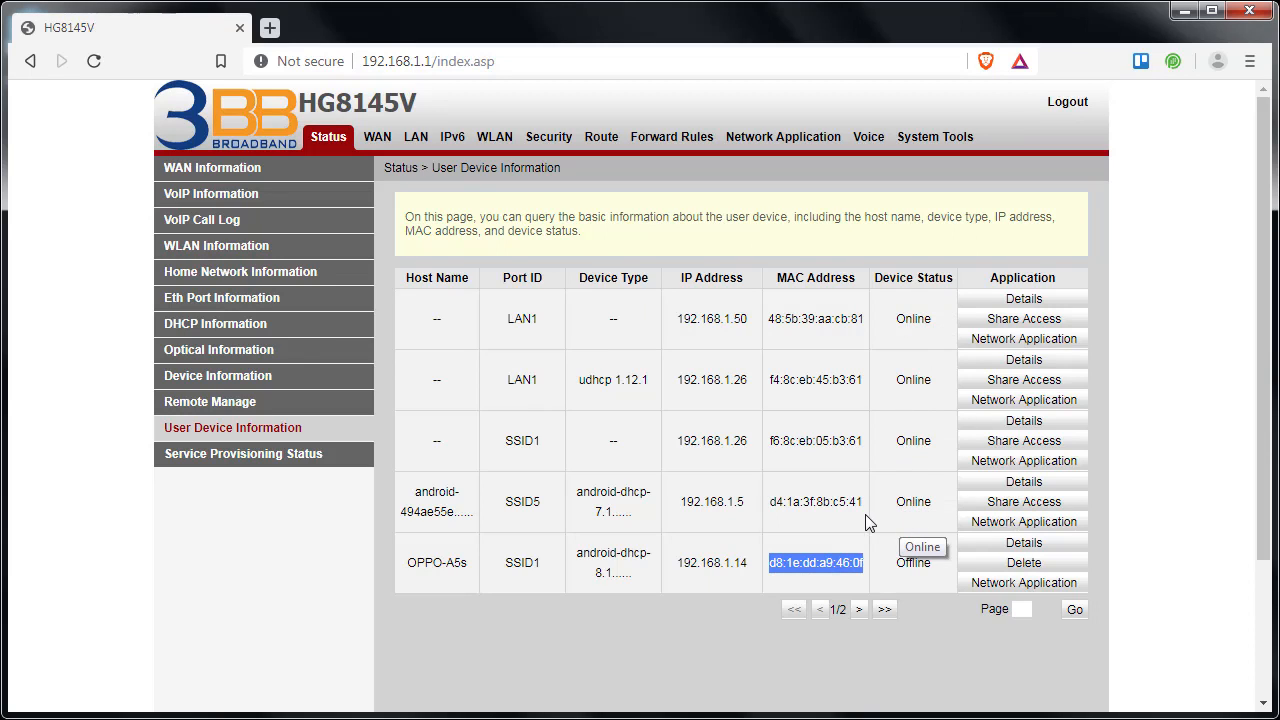
left_click(771, 506)
left_click_drag(771, 506, 861, 504)
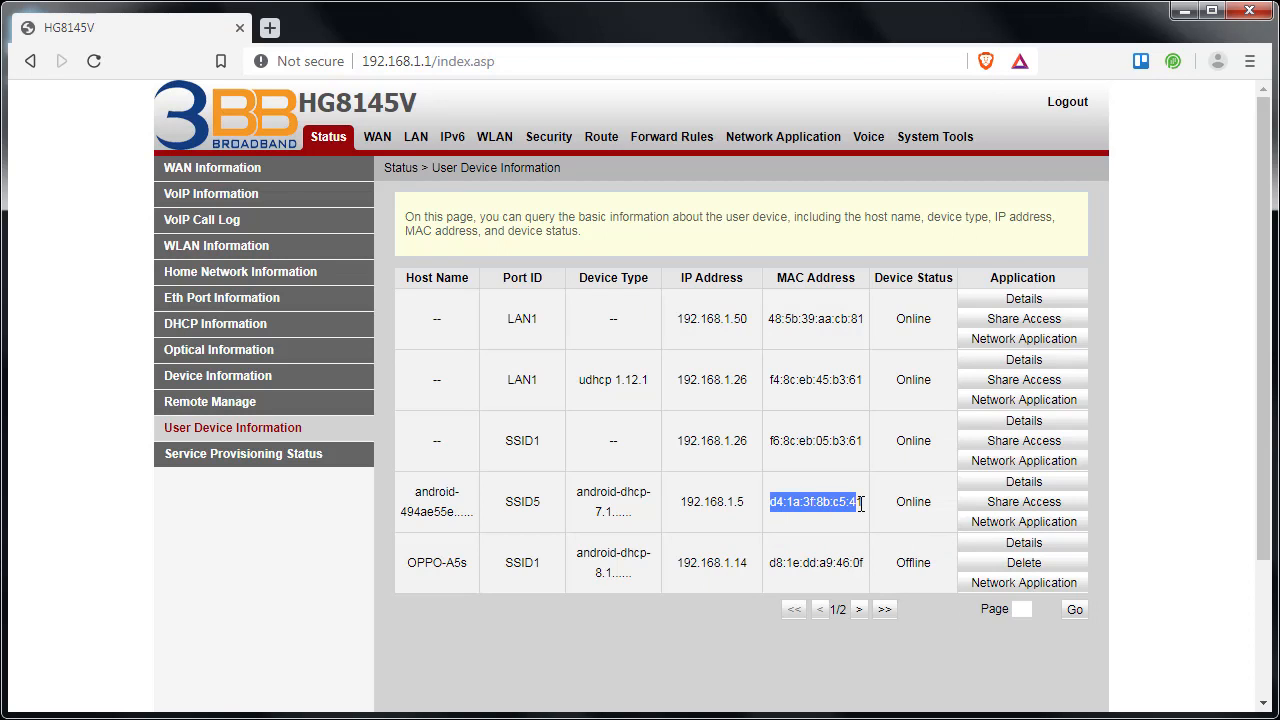
left_click(819, 516)
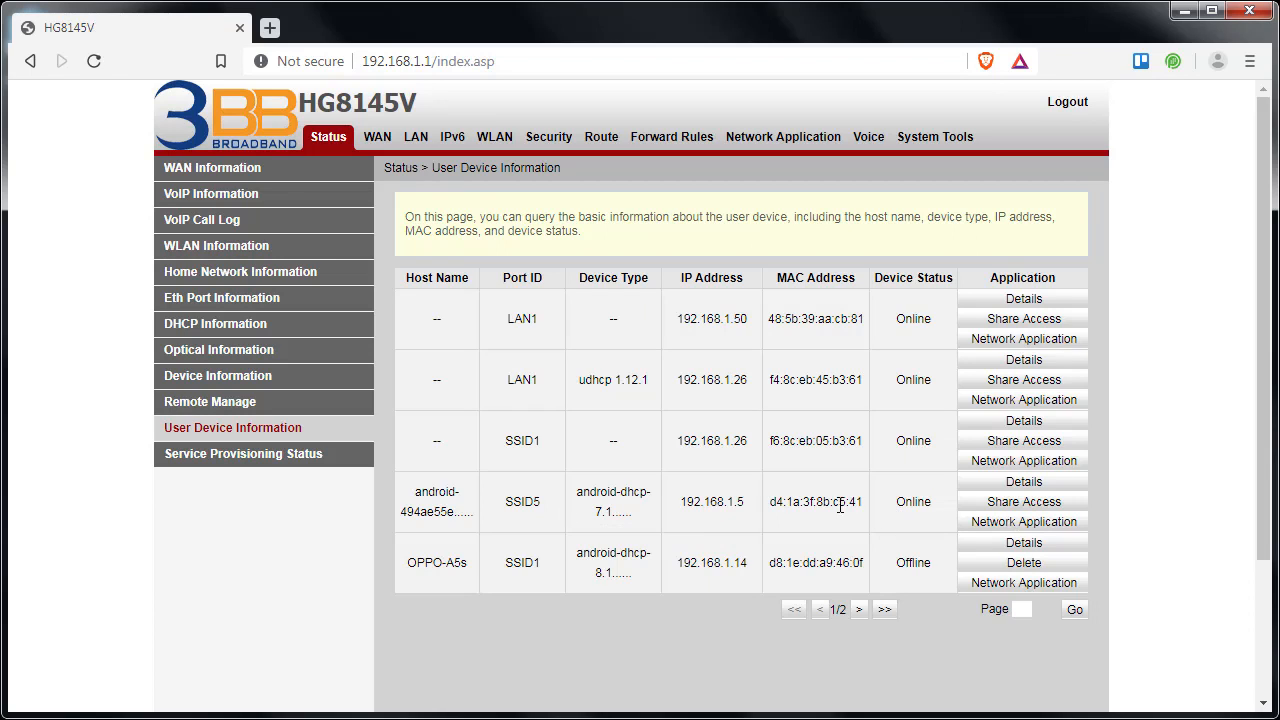
left_click_drag(770, 505, 864, 500)
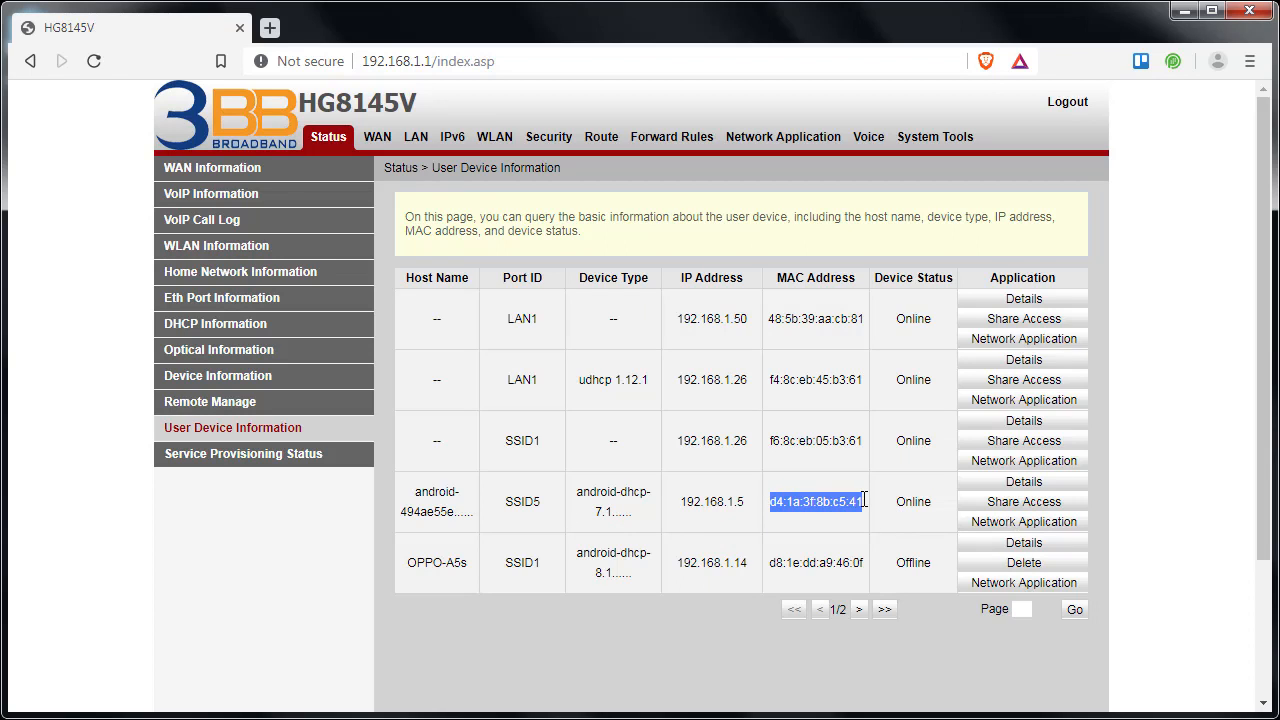
right_click(812, 501)
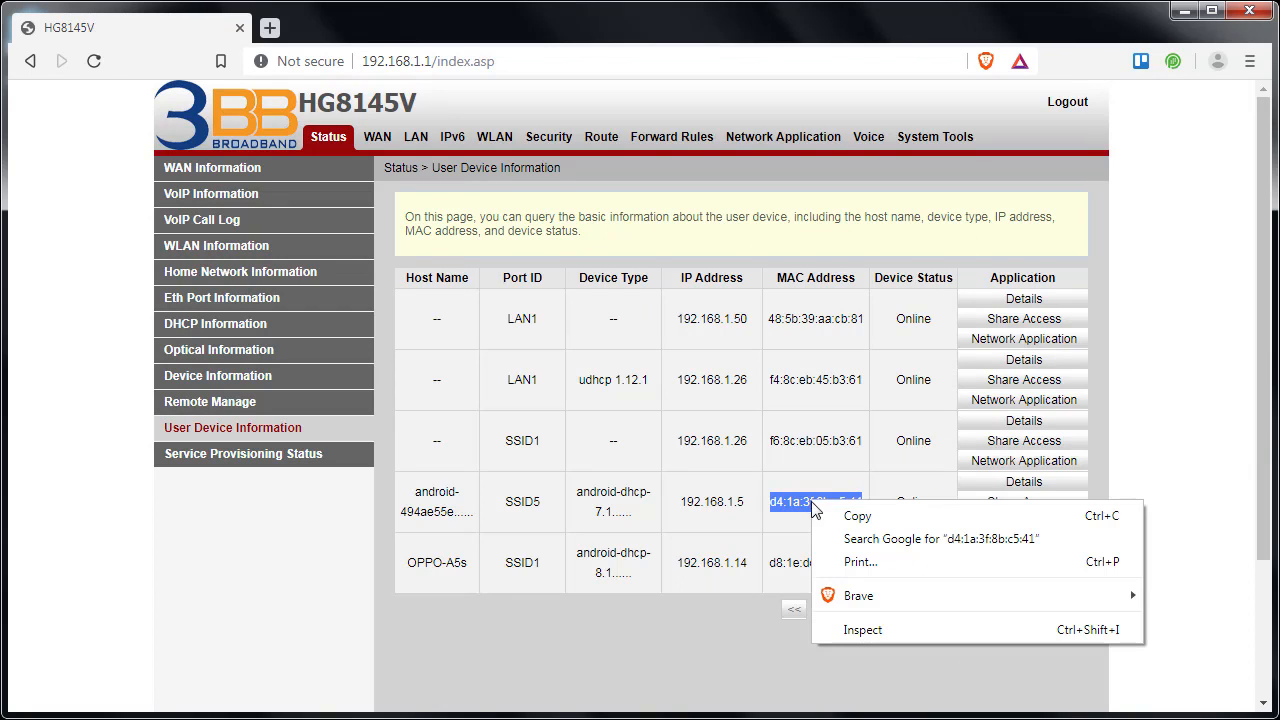
left_click(855, 517)
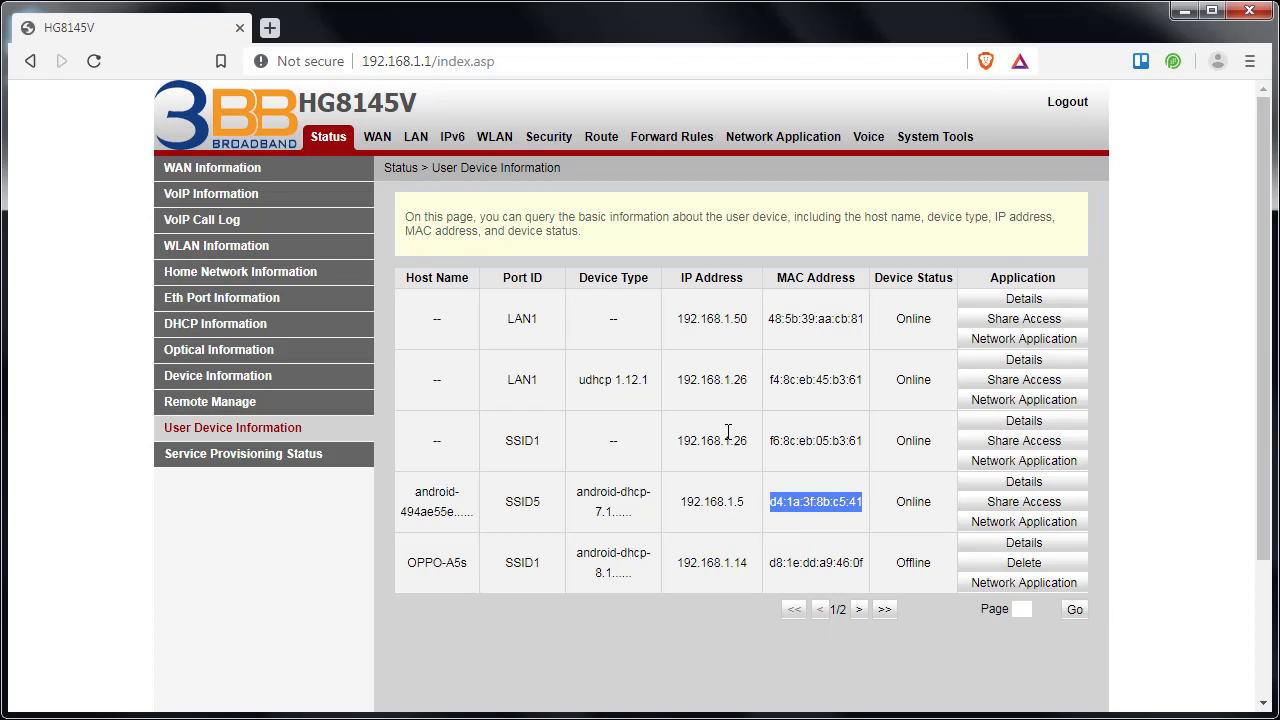
Step: Open the WLAN MAC filter configuration in the security settings and choose Blacklist as the filter mode
left_click(548, 145)
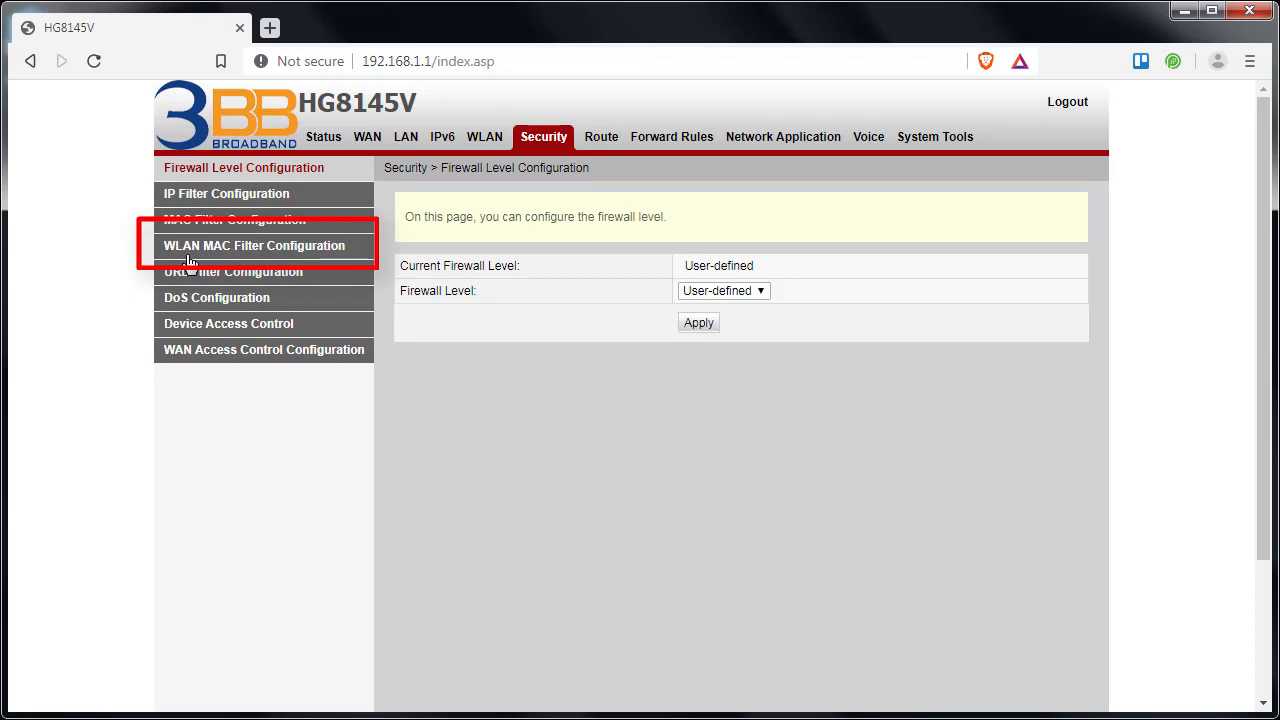
left_click(250, 252)
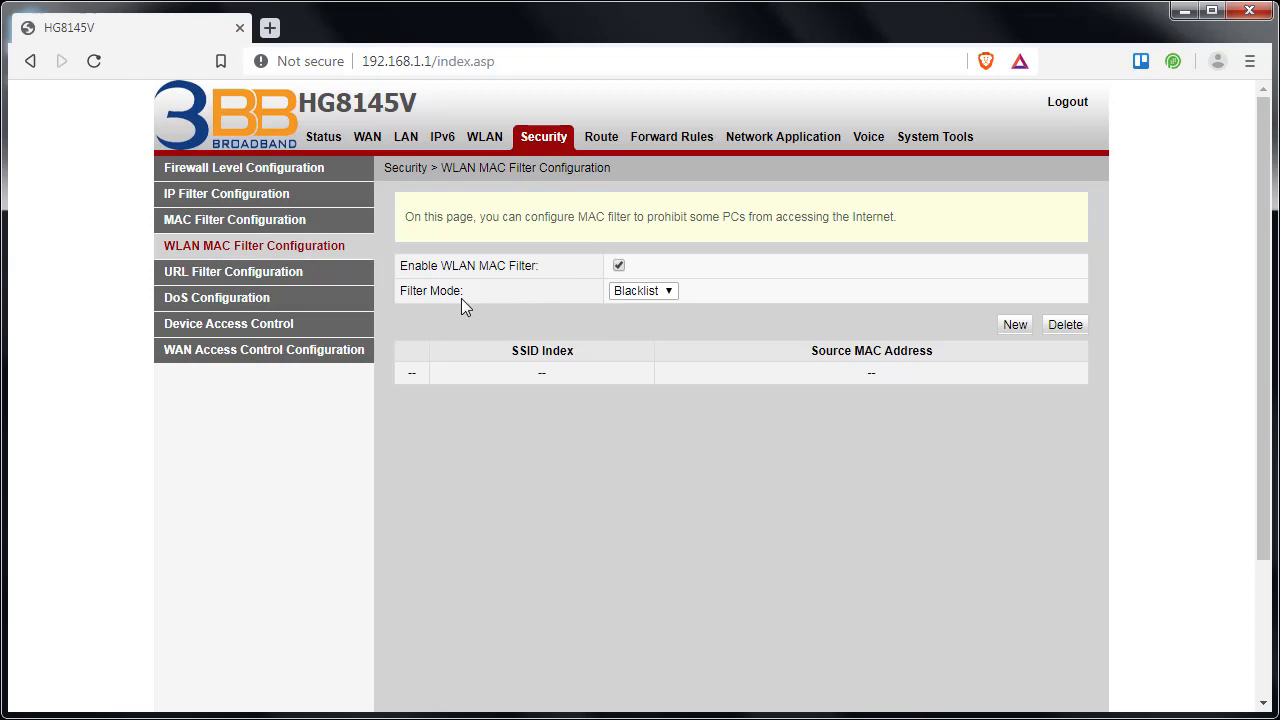
left_click(672, 295)
left_click(663, 304)
Step: Add a WLAN MAC filter rule for SSID1 with the copied source MAC address d4:1a:3f:8b:c5:41 and apply it
left_click(1012, 326)
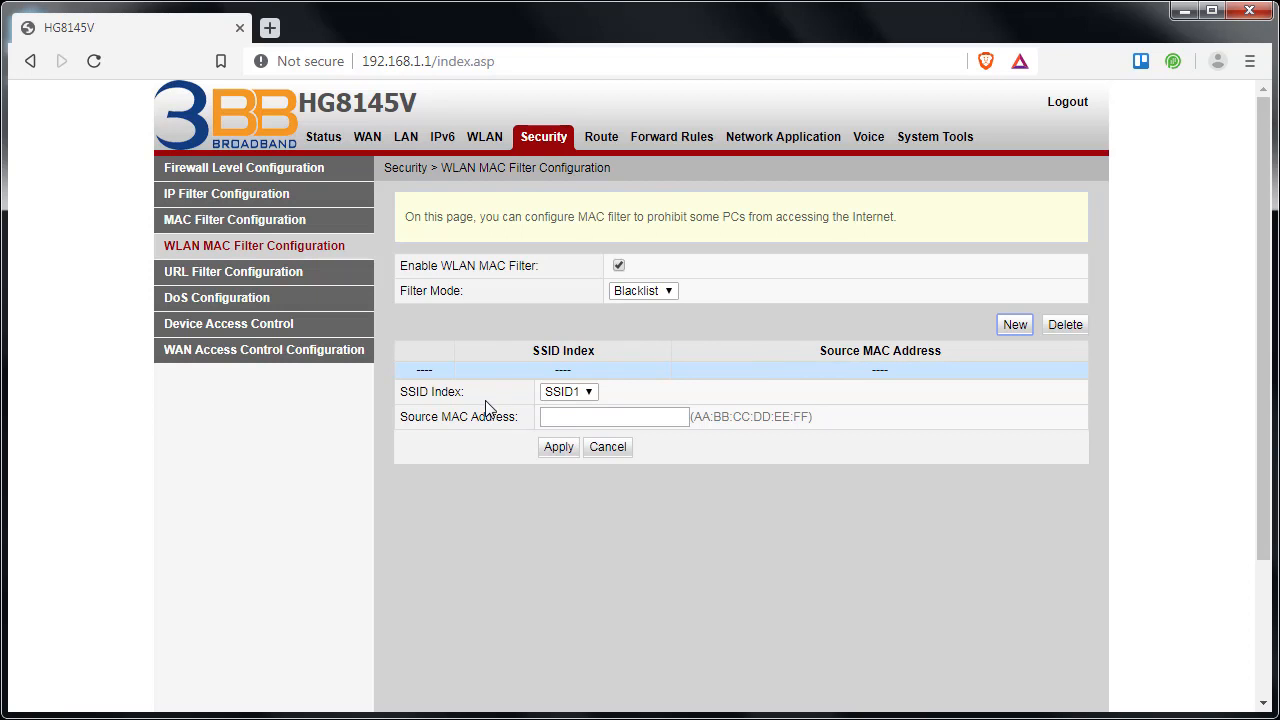
left_click(590, 395)
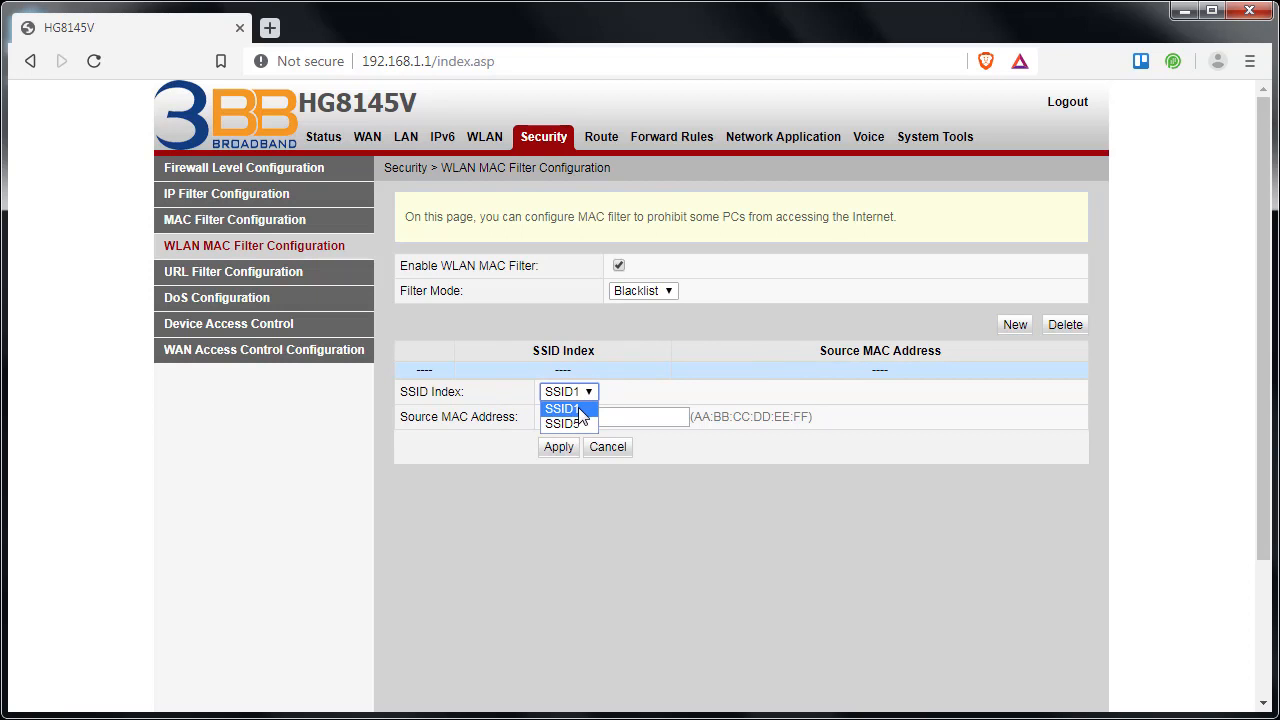
left_click(581, 406)
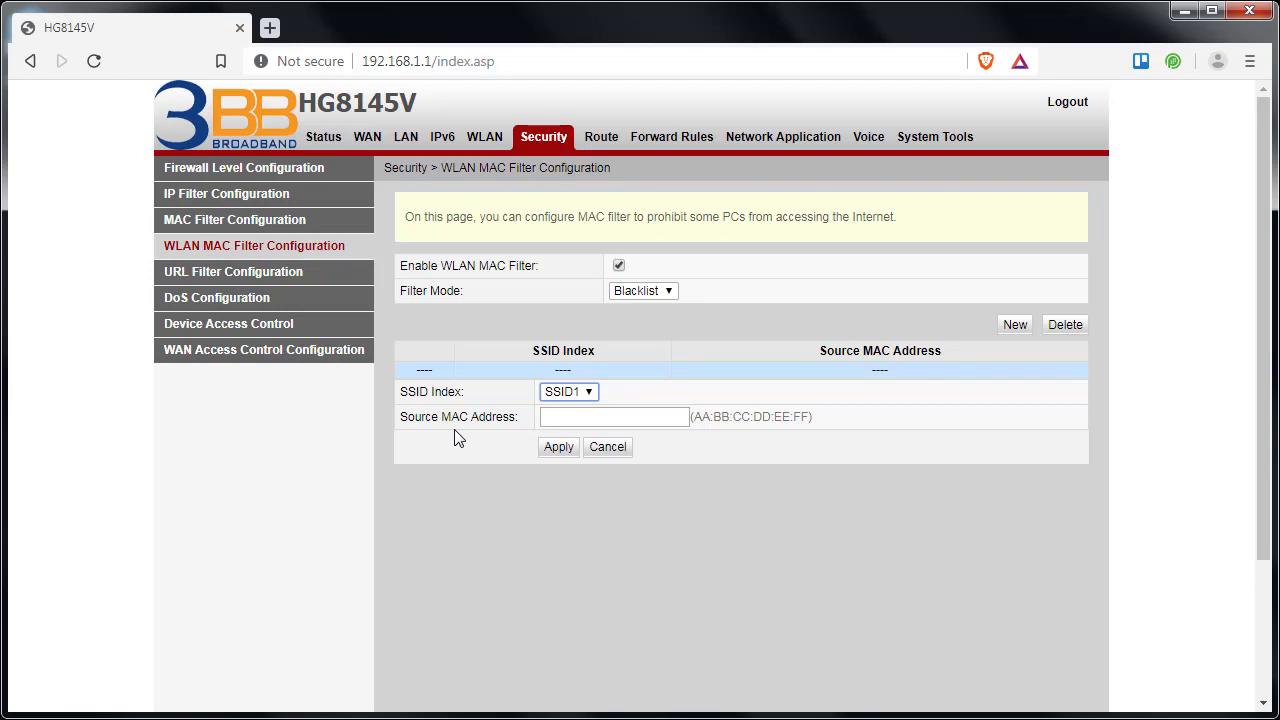
left_click(556, 418)
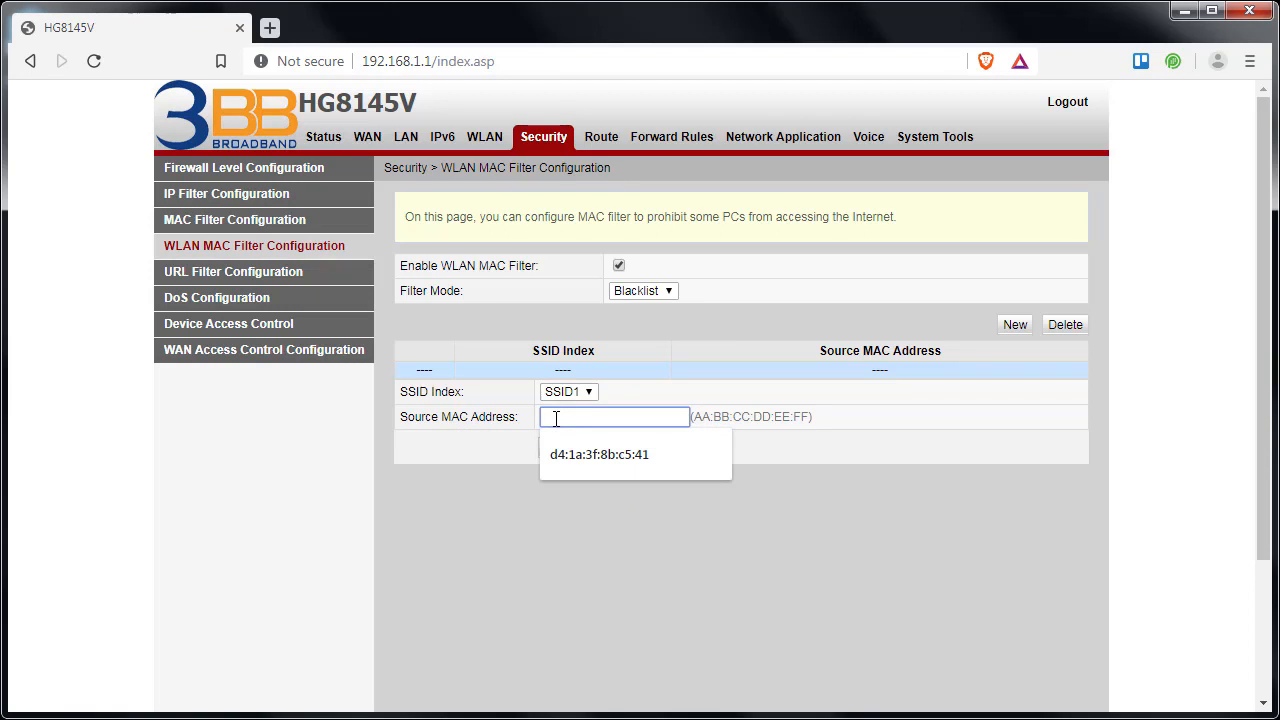
right_click(553, 418)
left_click(601, 538)
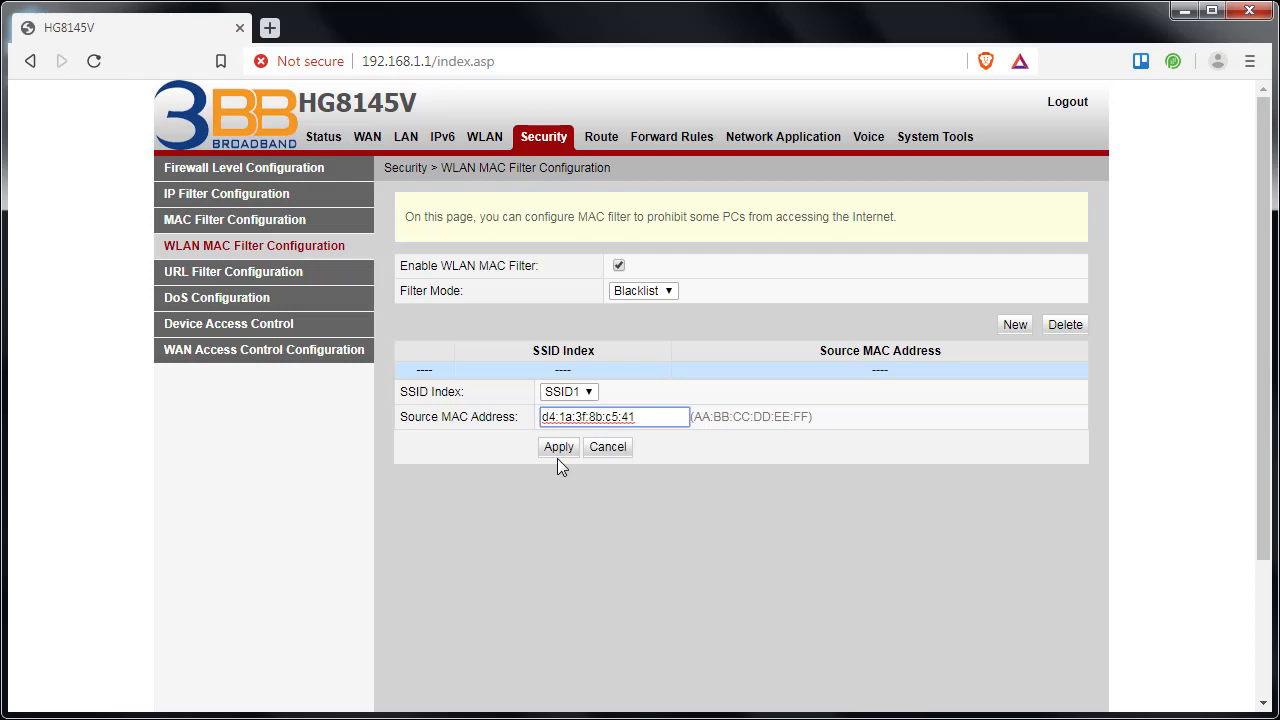
left_click(554, 447)
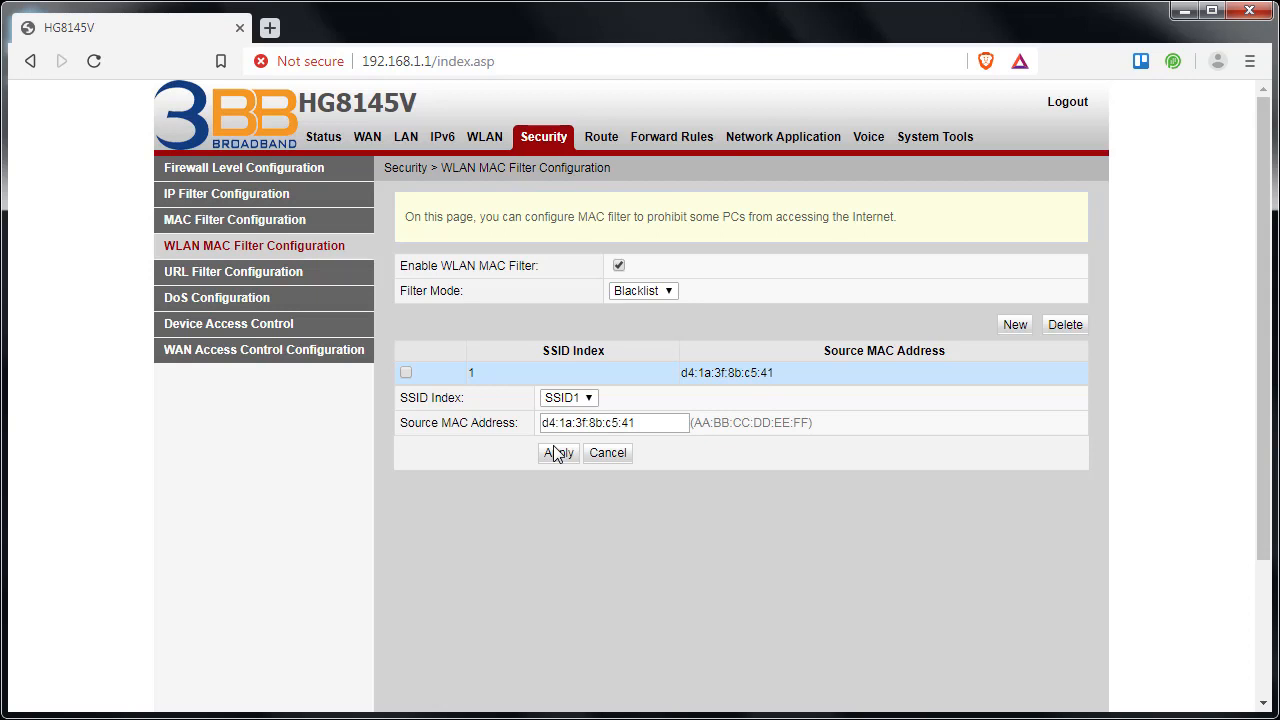
left_click(1014, 326)
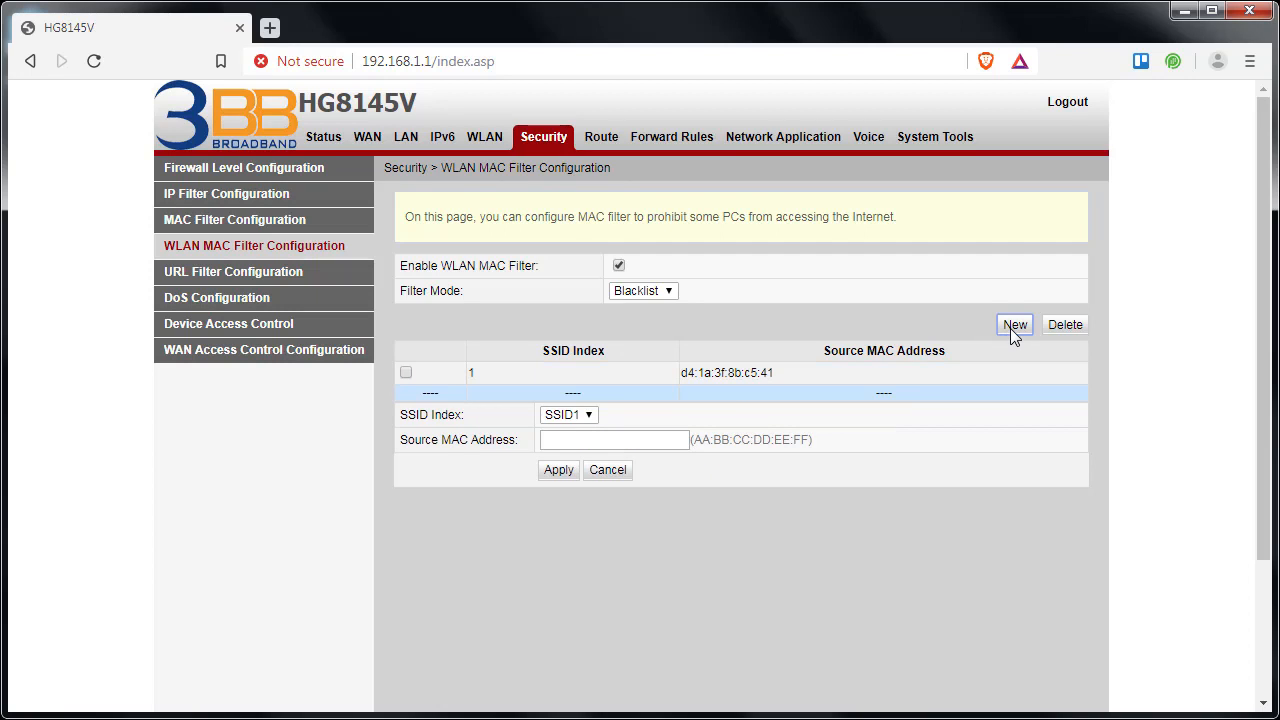
left_click(588, 416)
left_click(577, 447)
left_click(553, 439)
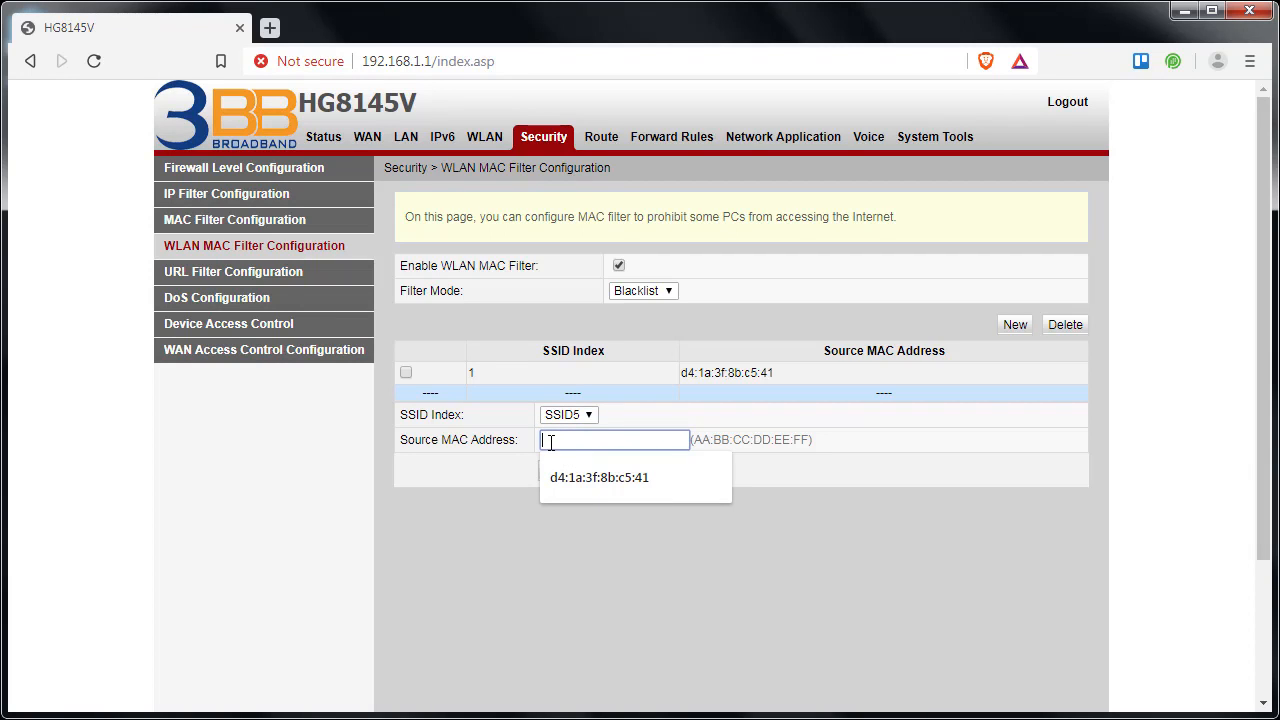
right_click(548, 441)
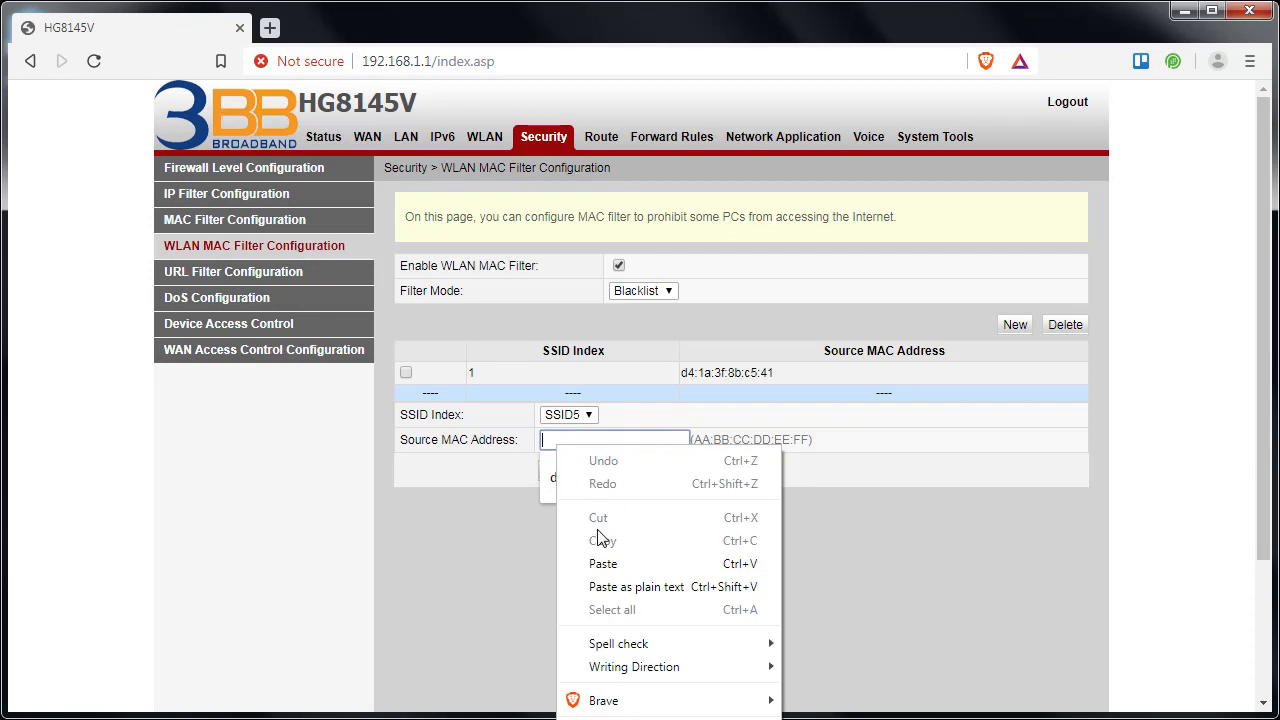
left_click(602, 566)
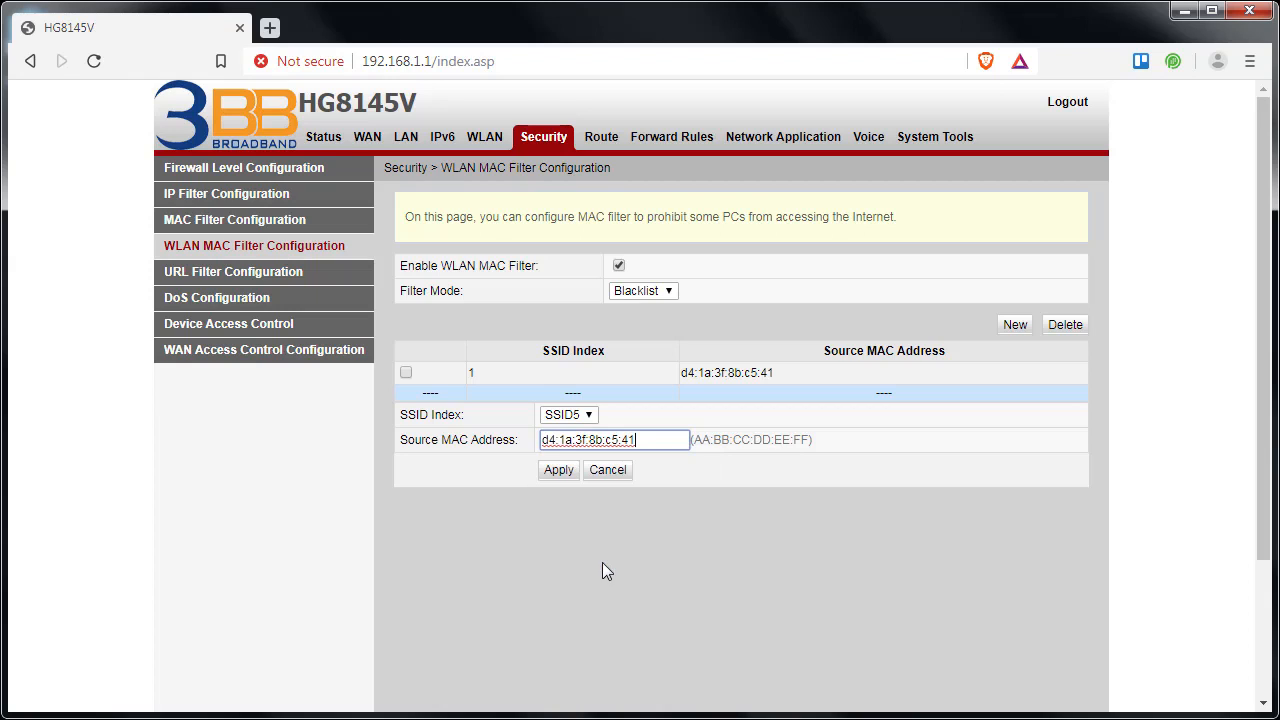
left_click(564, 471)
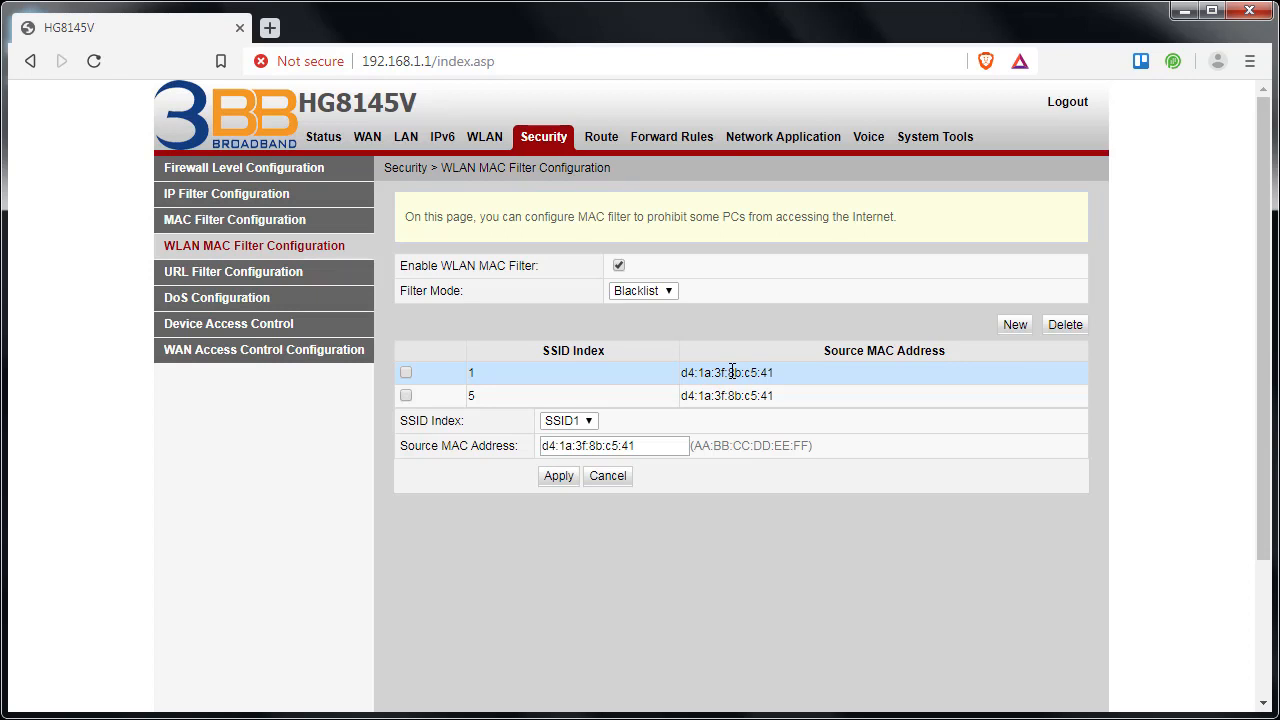
Step: Delete both WLAN MAC filter rules, for SSID1 and SSID5, to unblock the device
left_click(406, 373)
left_click(406, 395)
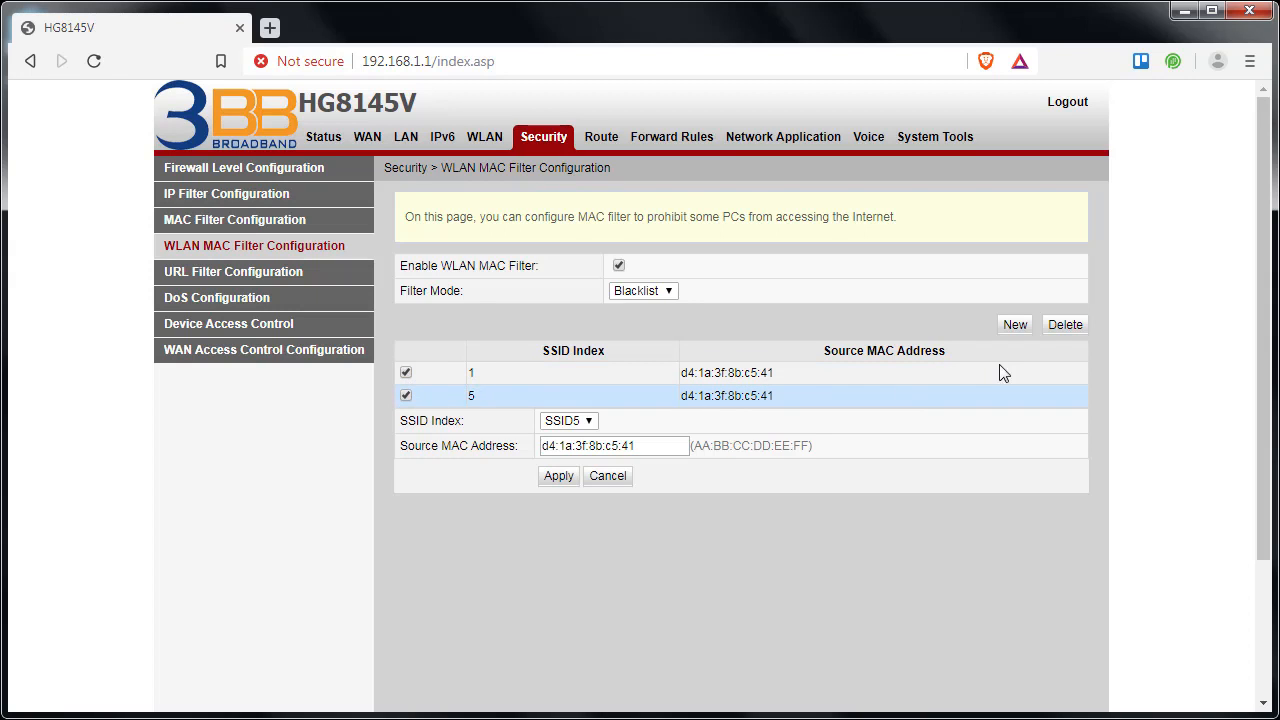
left_click(1066, 324)
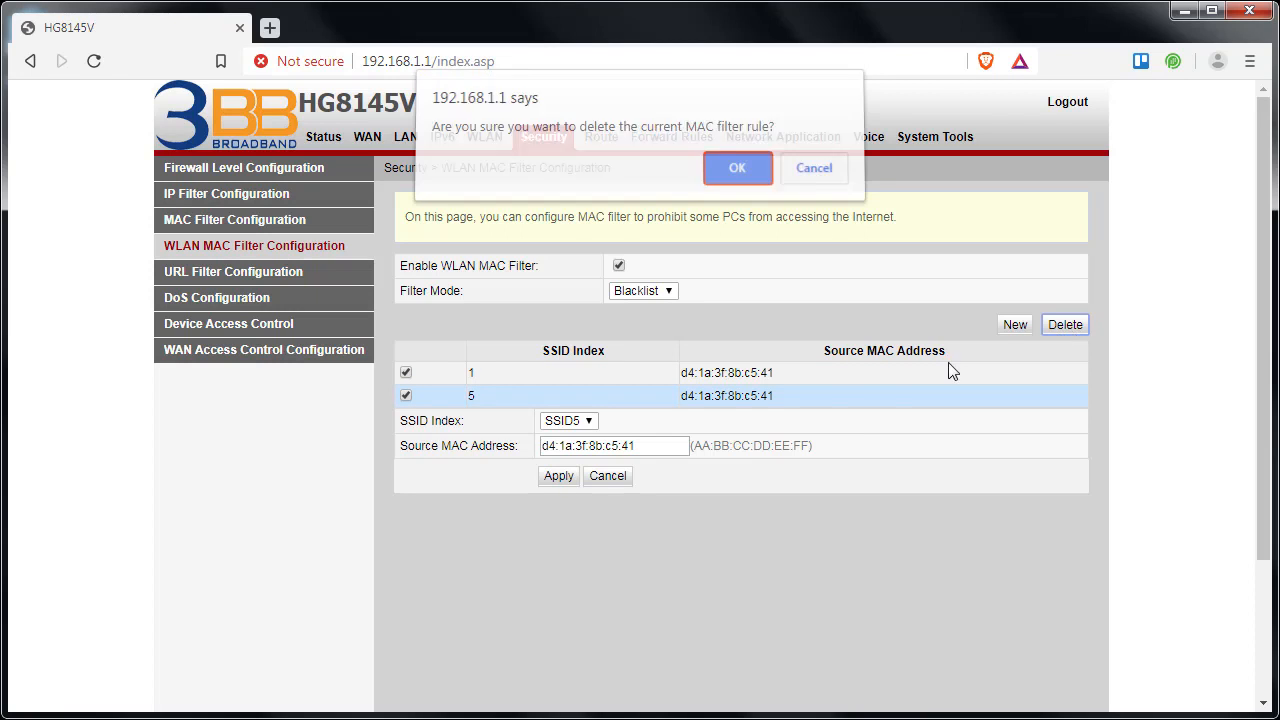
left_click(737, 176)
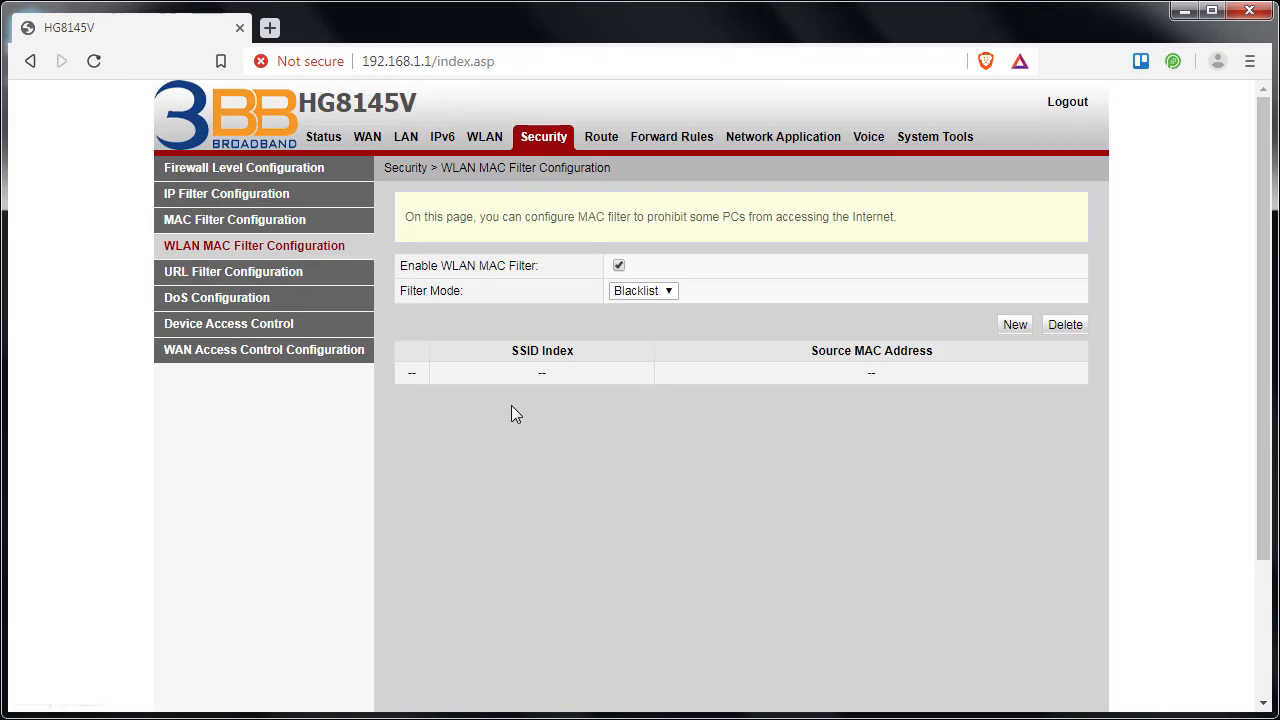